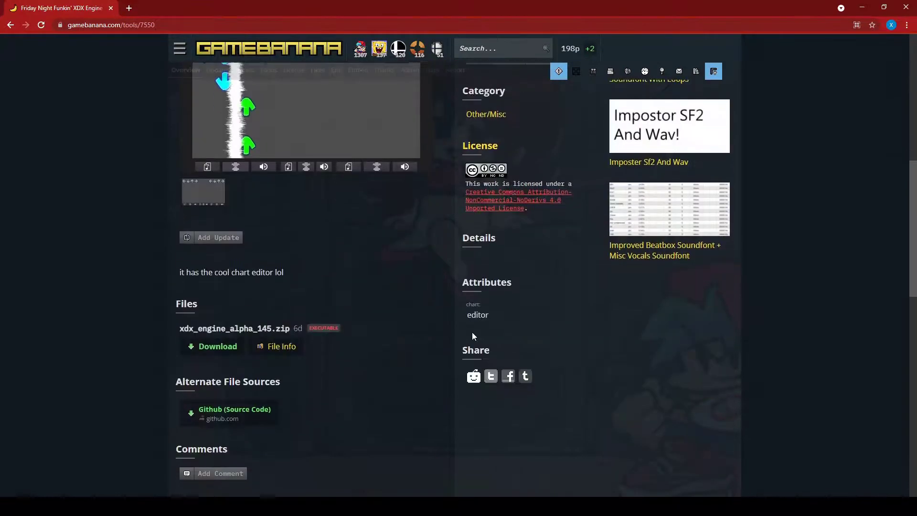
Step: Review the XDX Engine page on GameBanana and open the code download options of its GitHub repository
{"action": "scroll", "coordinate": [392, 324], "scroll_direction": "down", "scroll_amount": 4}
{"action": "scroll", "coordinate": [332, 318], "scroll_direction": "up", "scroll_amount": 4}
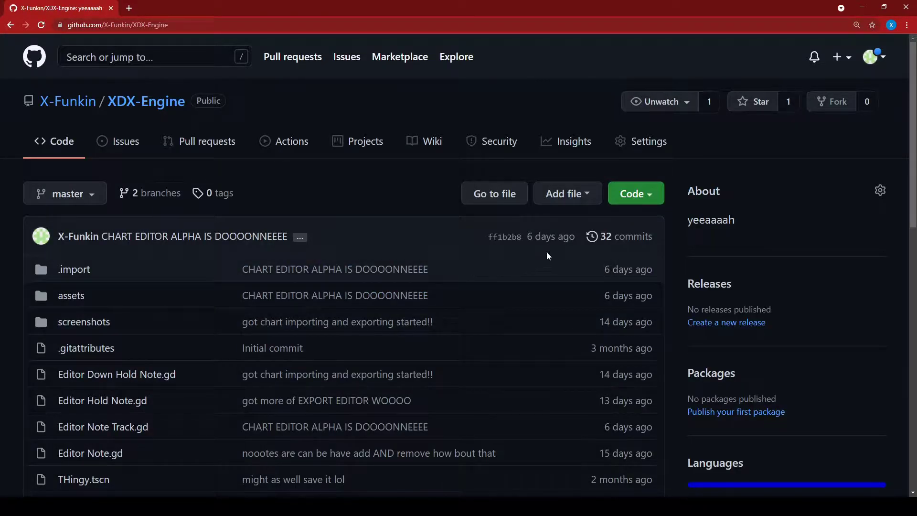
{"action": "left_click", "coordinate": [647, 195]}
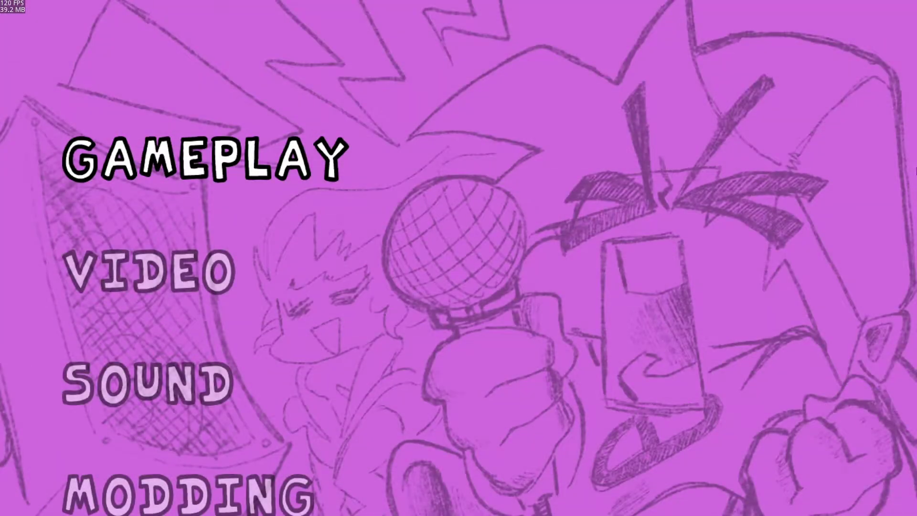
Step: Switch to XDX Engine, open its video settings and cycle the window mode away from Fullscreen
{"action": "key", "text": "Down"}
{"action": "key", "text": "Down"}
{"action": "key", "text": "Up"}
{"action": "key", "text": "Return"}
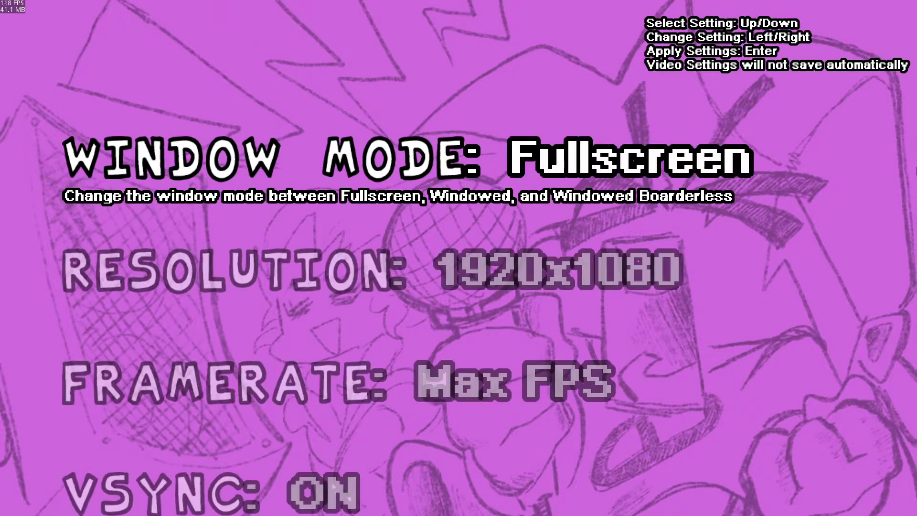
{"action": "key", "text": "Right"}
{"action": "key", "text": "Right"}
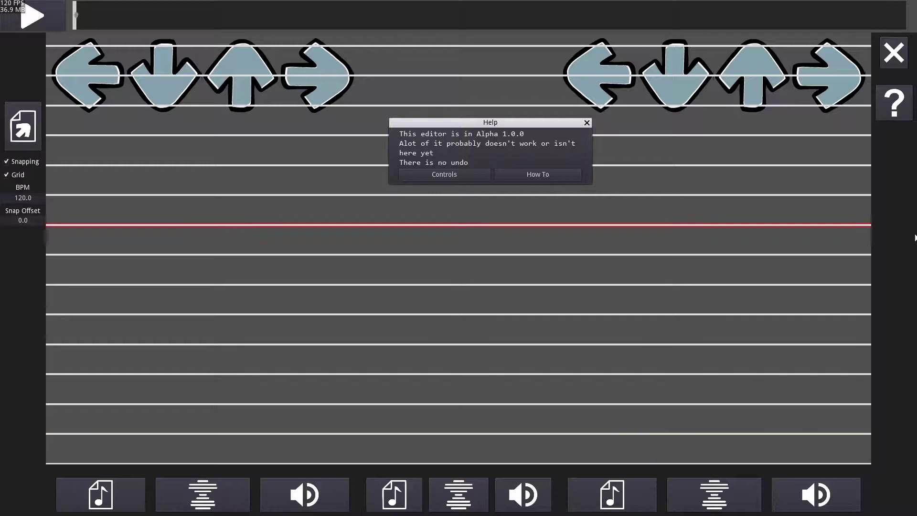
Step: Dismiss the help window and load night of night opening.wav from E:/audio_test into the middle audio track
{"action": "left_click", "coordinate": [587, 123]}
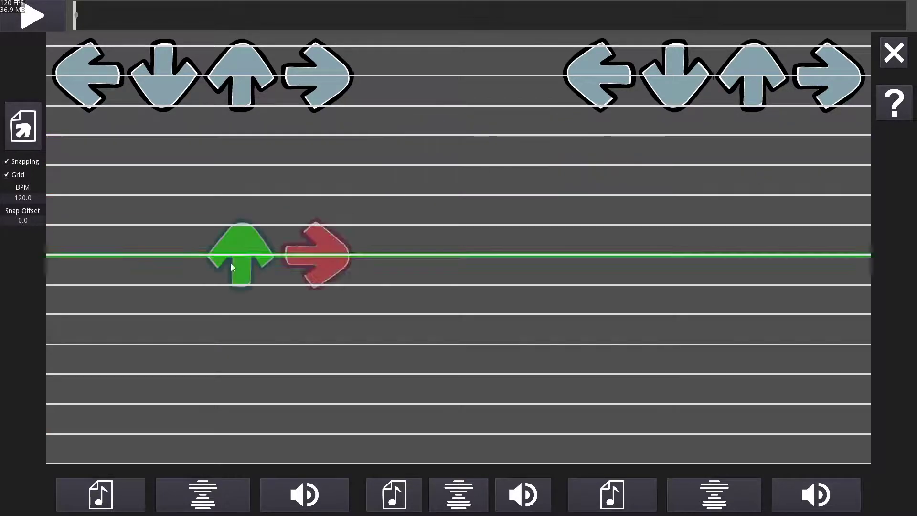
{"action": "left_click", "coordinate": [403, 498]}
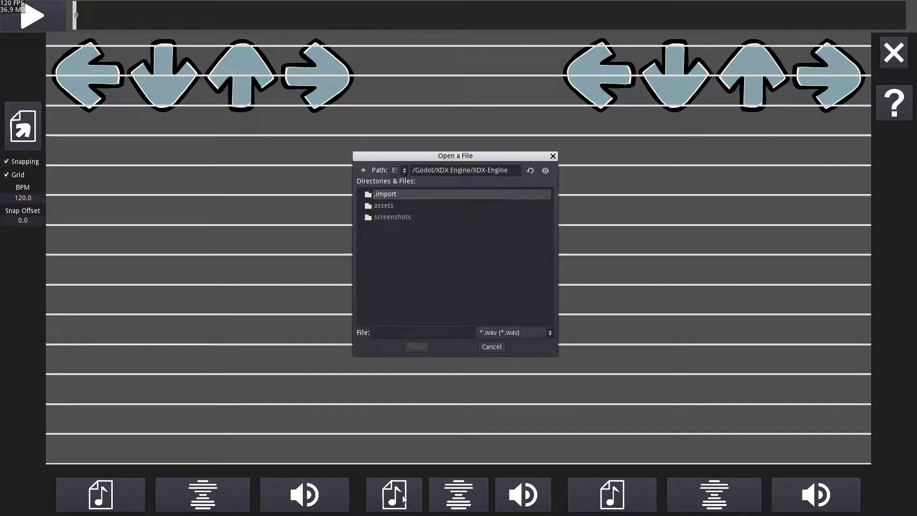
{"action": "left_click_drag", "start_coordinate": [511, 170], "coordinate": [479, 170]}
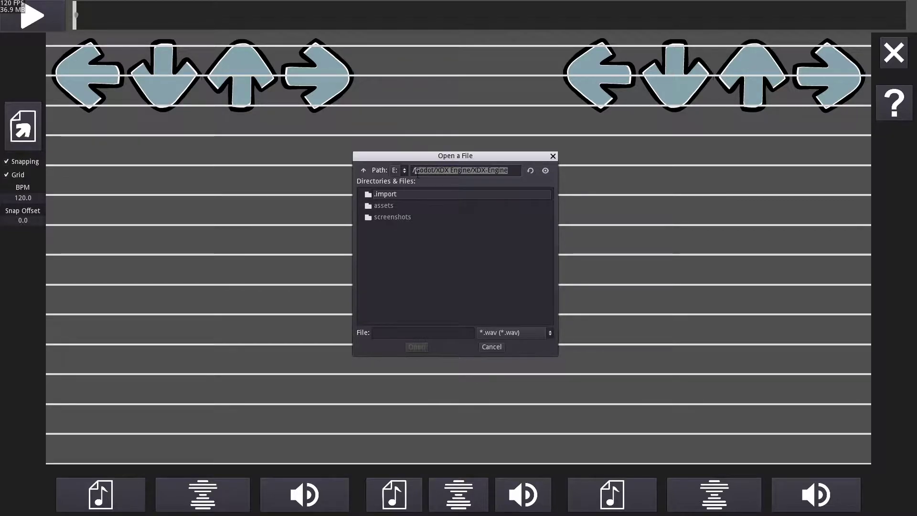
{"action": "type", "text": "audio_tes"}
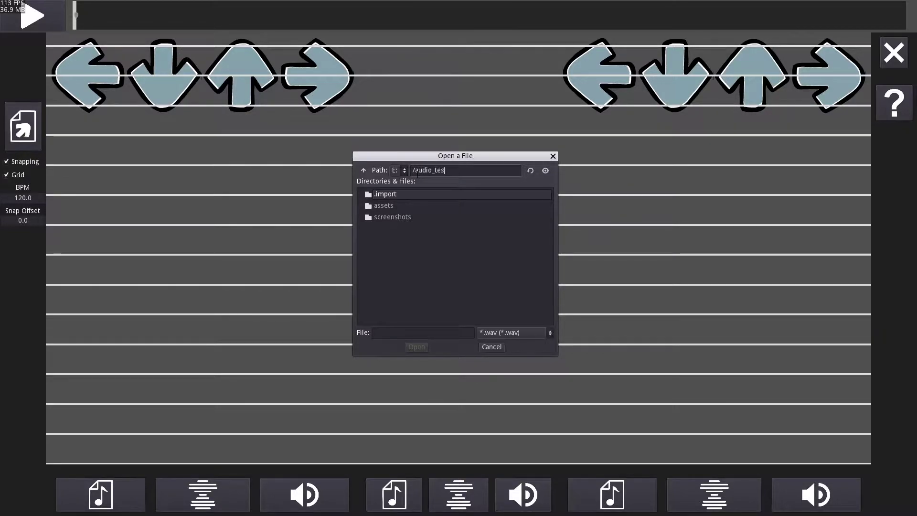
{"action": "type", "text": "t"}
{"action": "key", "text": "Return"}
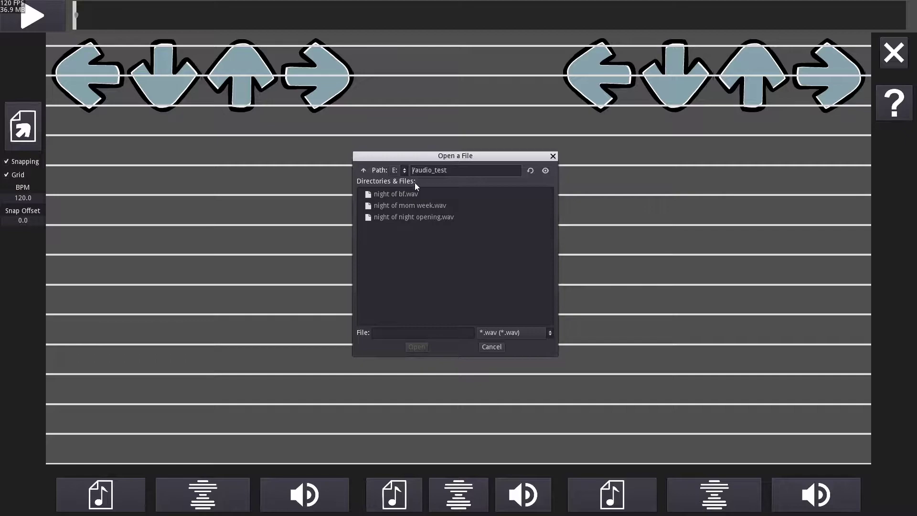
{"action": "left_click", "coordinate": [422, 217]}
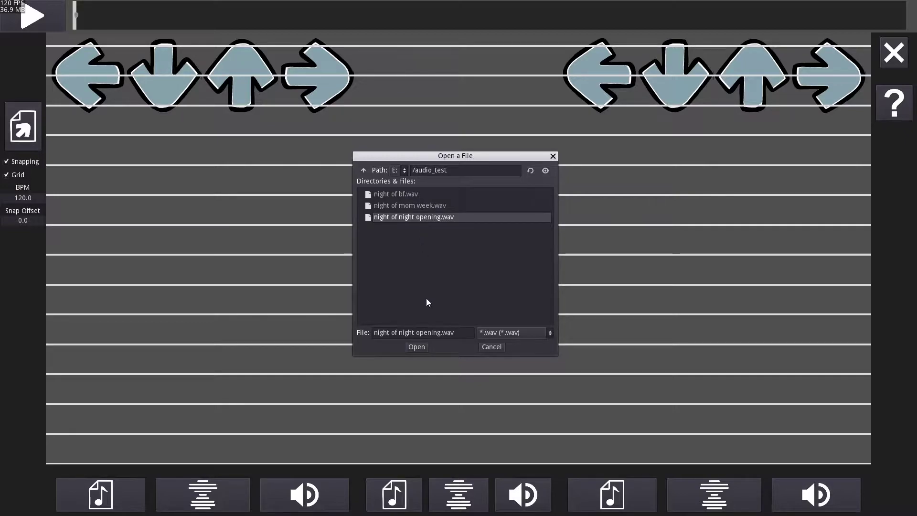
{"action": "left_click", "coordinate": [417, 348]}
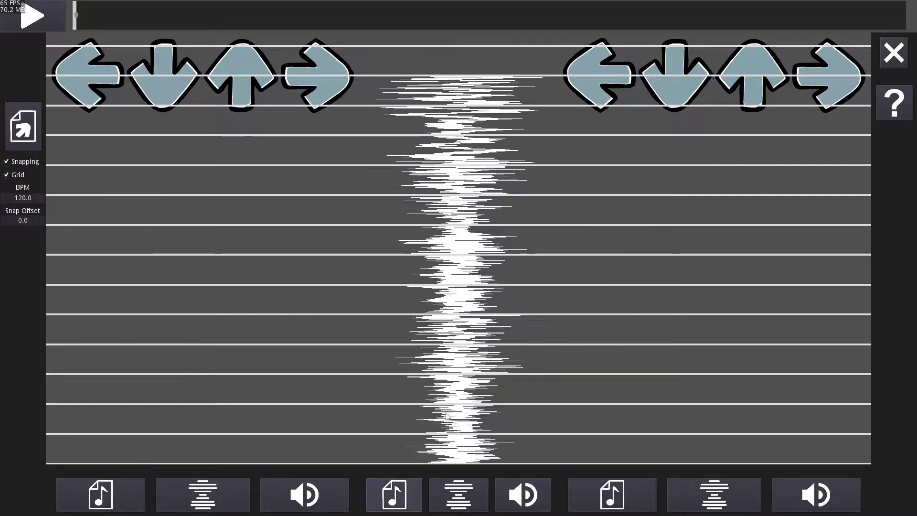
Step: Toggle the middle track's waveform off and on, and briefly play back the loaded song
{"action": "left_click", "coordinate": [462, 498]}
{"action": "left_click", "coordinate": [463, 498]}
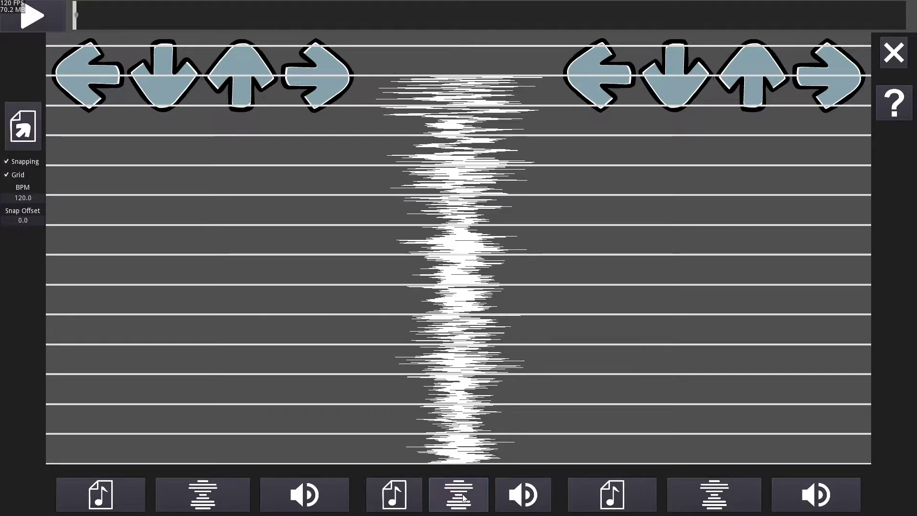
{"action": "scroll", "coordinate": [453, 301], "scroll_direction": "down", "scroll_amount": 10}
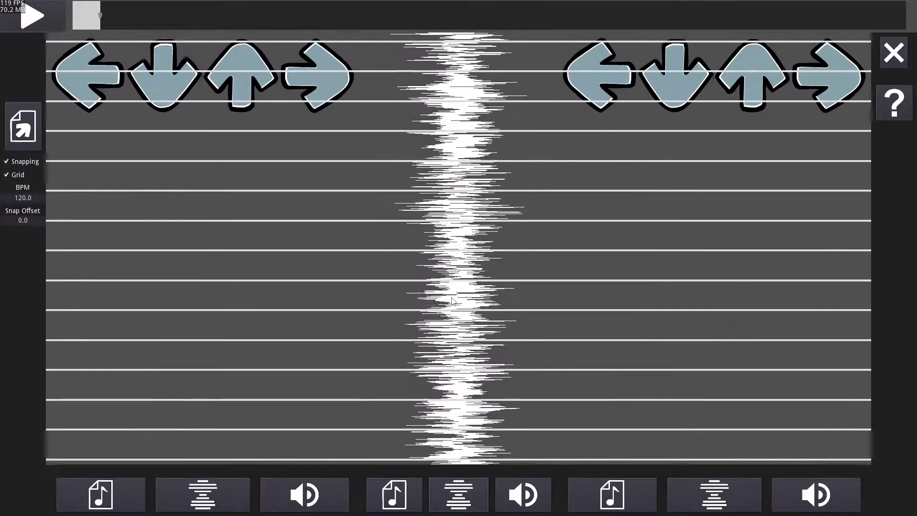
{"action": "key", "text": "space"}
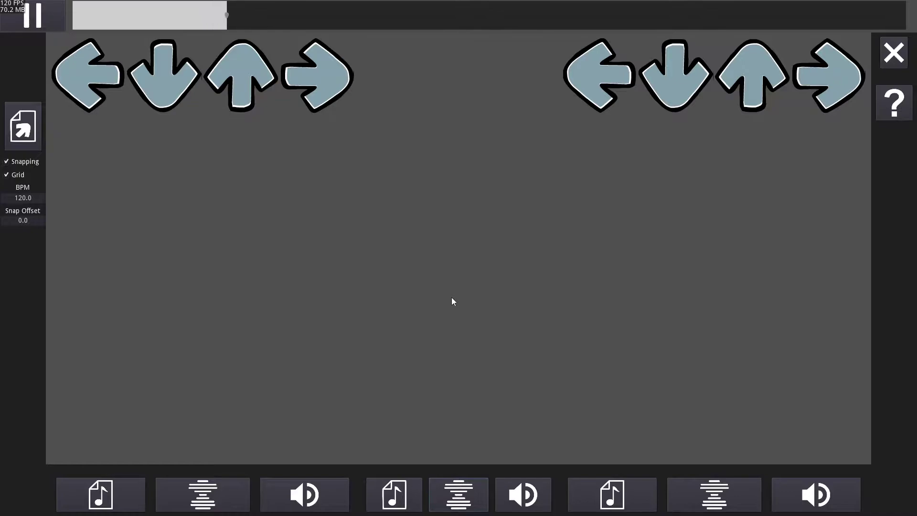
{"action": "key", "text": "space"}
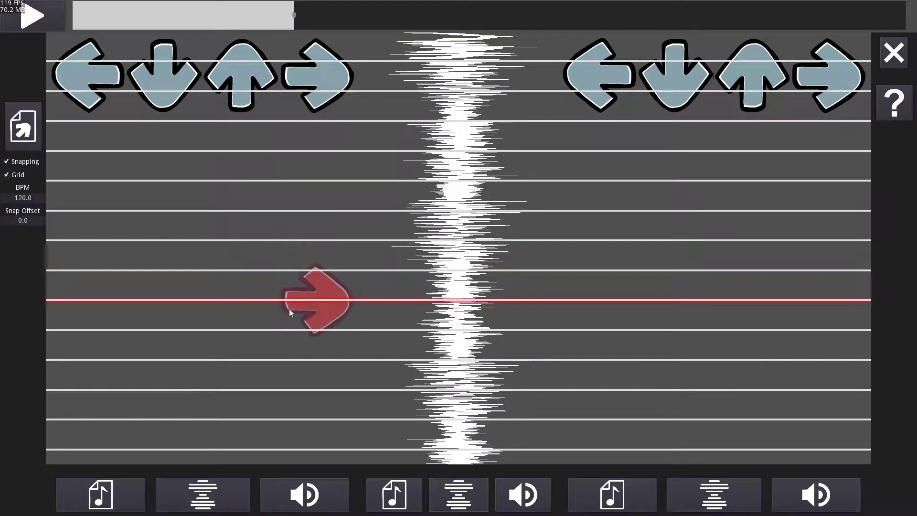
Step: Load night of mom week.wav from E:/audio_test into the left note track
{"action": "left_click", "coordinate": [115, 497]}
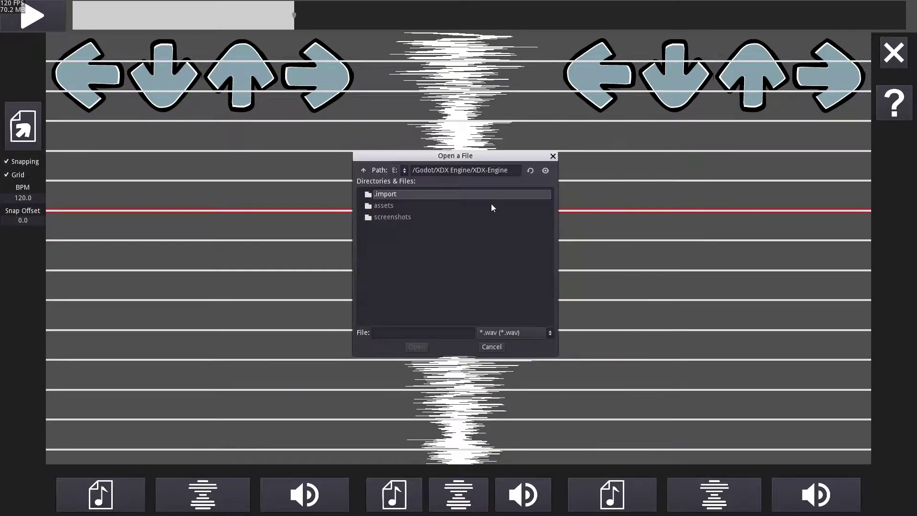
{"action": "left_click_drag", "start_coordinate": [507, 170], "coordinate": [420, 170]}
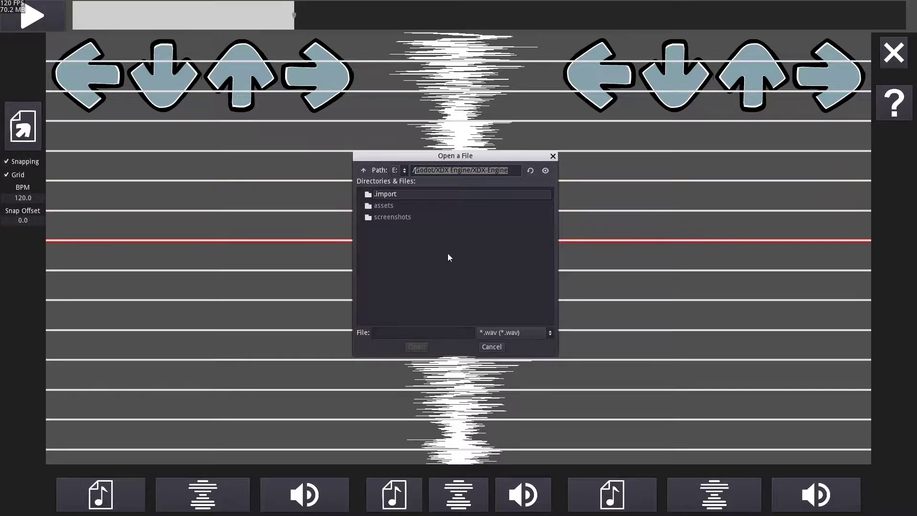
{"action": "type", "text": "audio_test"}
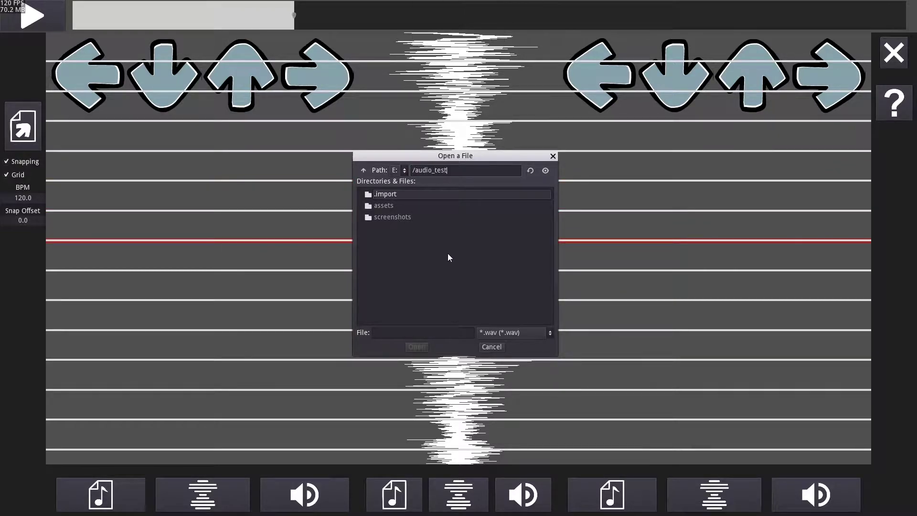
{"action": "key", "text": "Return"}
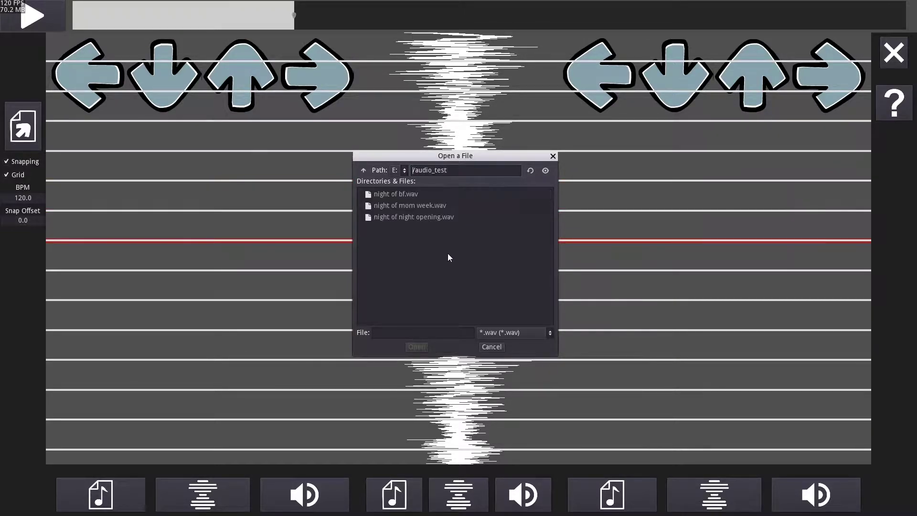
{"action": "left_click", "coordinate": [433, 206]}
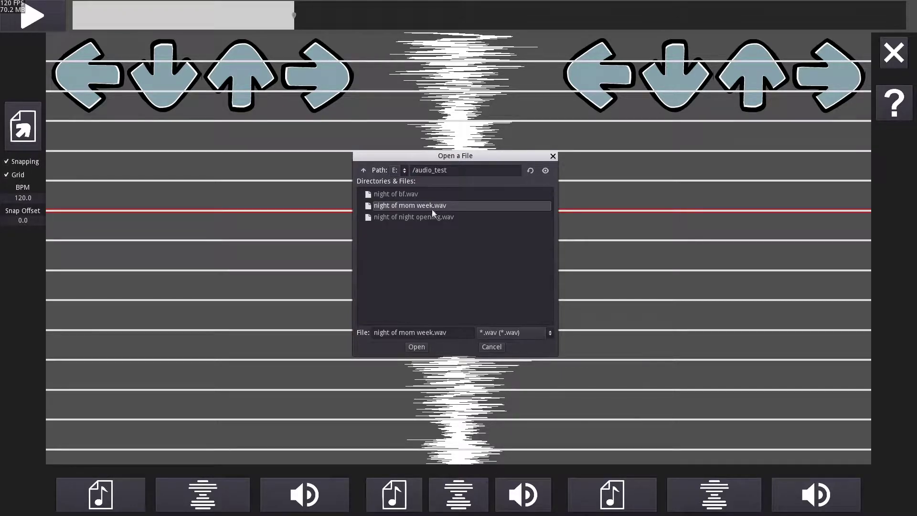
{"action": "left_click", "coordinate": [417, 347]}
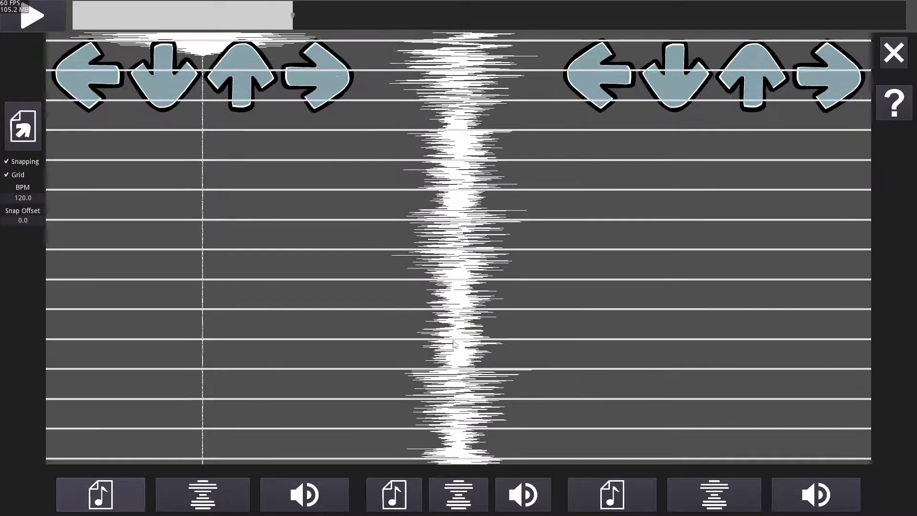
Step: Jump back near the start of the song and briefly play both loaded tracks together
{"action": "left_click", "coordinate": [130, 17]}
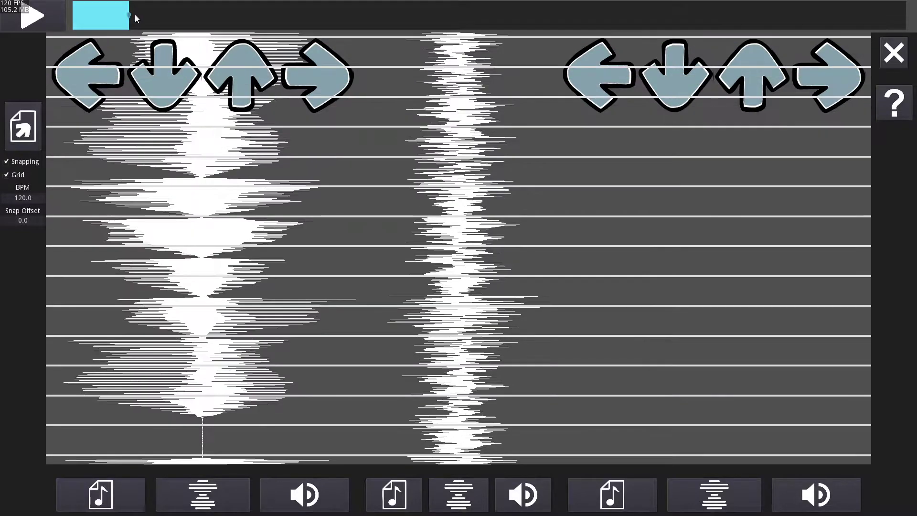
{"action": "key", "text": "space"}
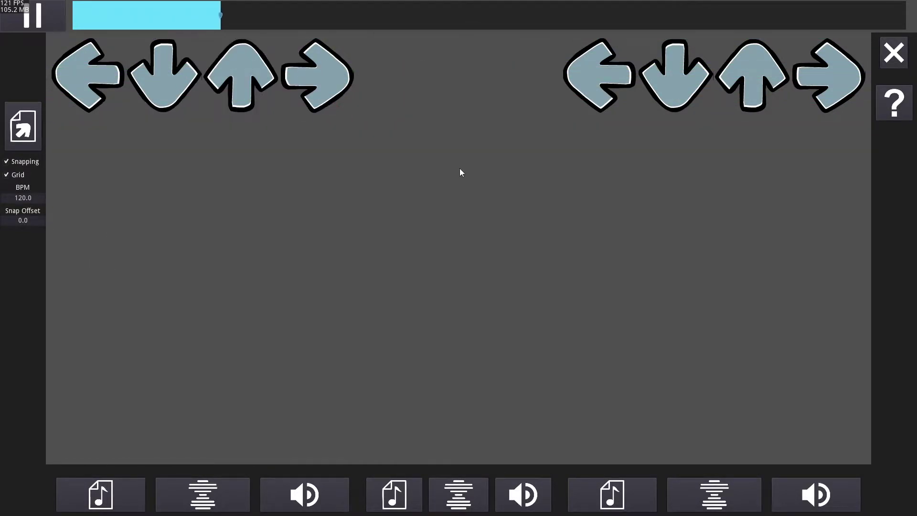
{"action": "key", "text": "space"}
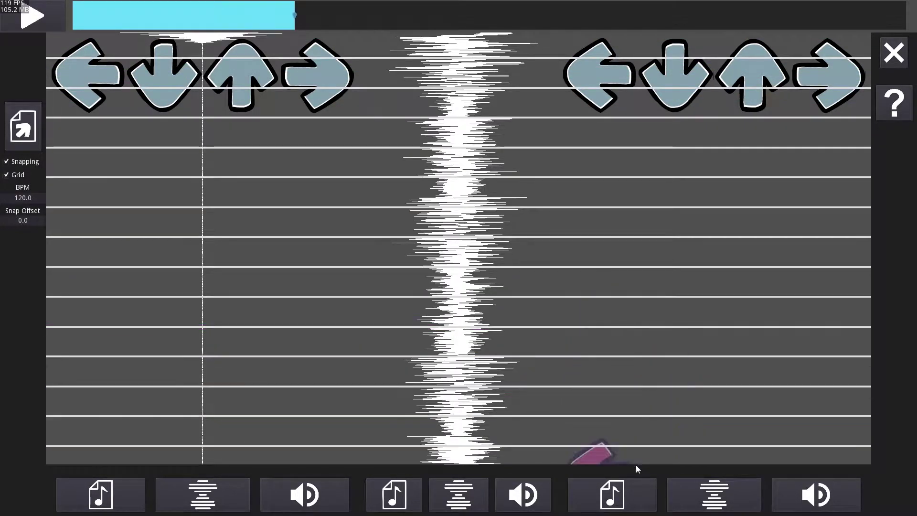
Step: Load a WAV file from E:/audio_test into the right note track
{"action": "left_click", "coordinate": [616, 494]}
{"action": "left_click_drag", "start_coordinate": [413, 170], "coordinate": [483, 171]}
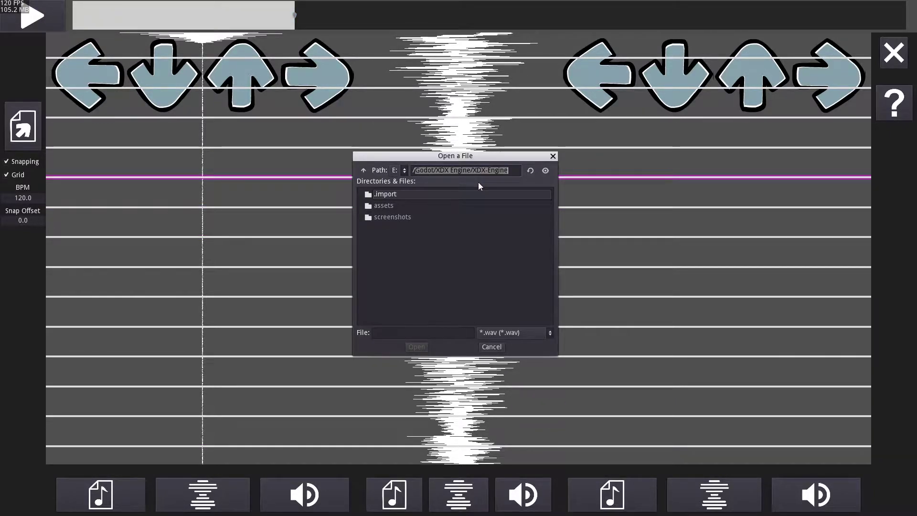
{"action": "type", "text": "/audio_test"}
{"action": "key", "text": "Return"}
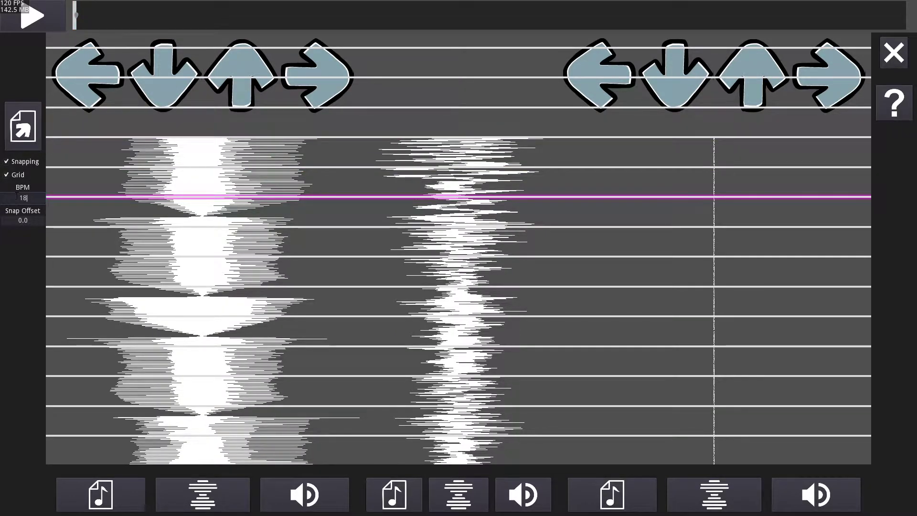
Step: Set the chart's BPM to 180
{"action": "key", "text": "Return"}
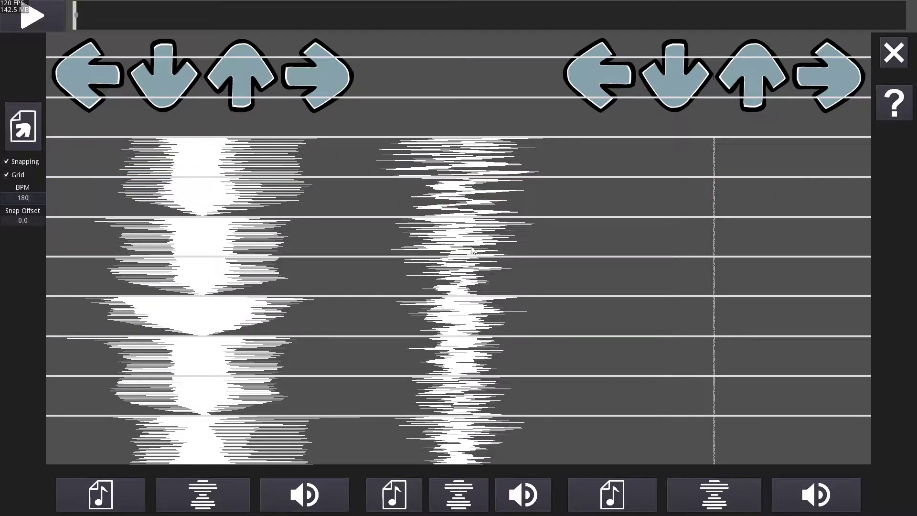
{"action": "scroll", "coordinate": [472, 250], "scroll_direction": "up", "scroll_amount": 12}
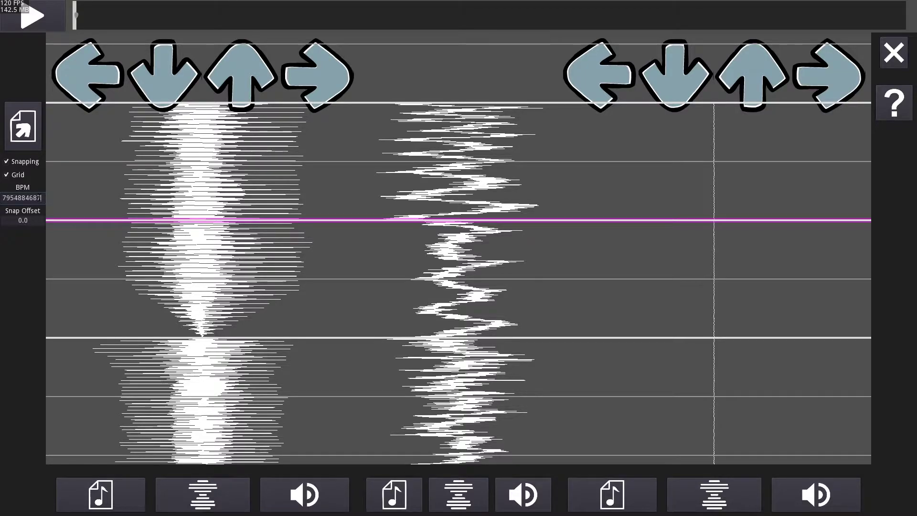
Step: Try a snap offset of 40 and reset it to 0
{"action": "key", "text": "Tab"}
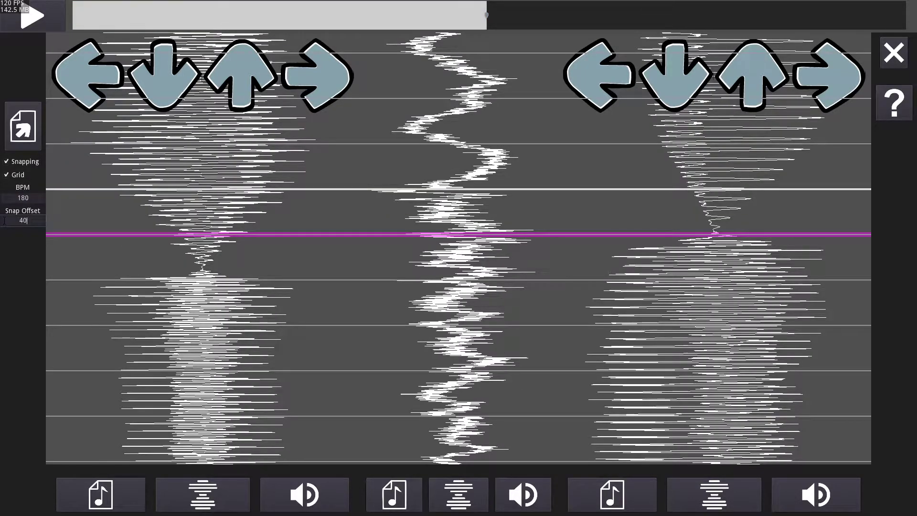
{"action": "key", "text": "Return"}
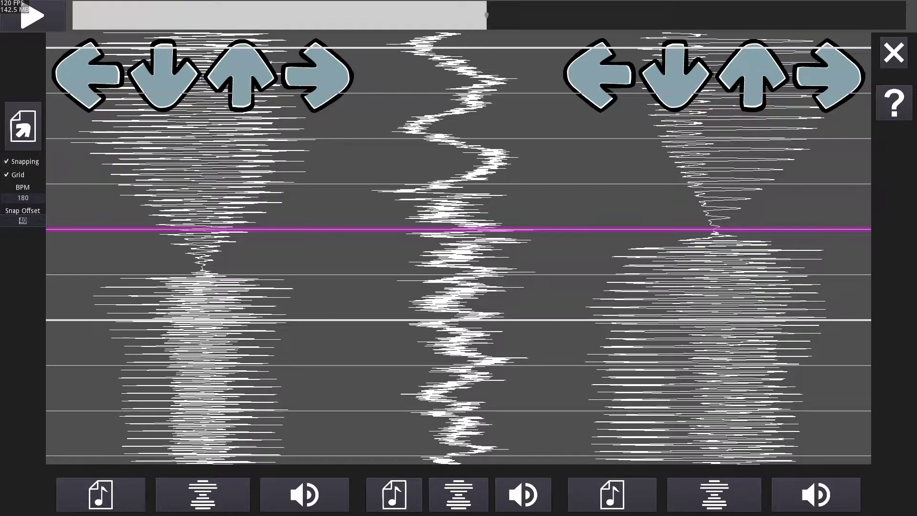
{"action": "key", "text": "Return"}
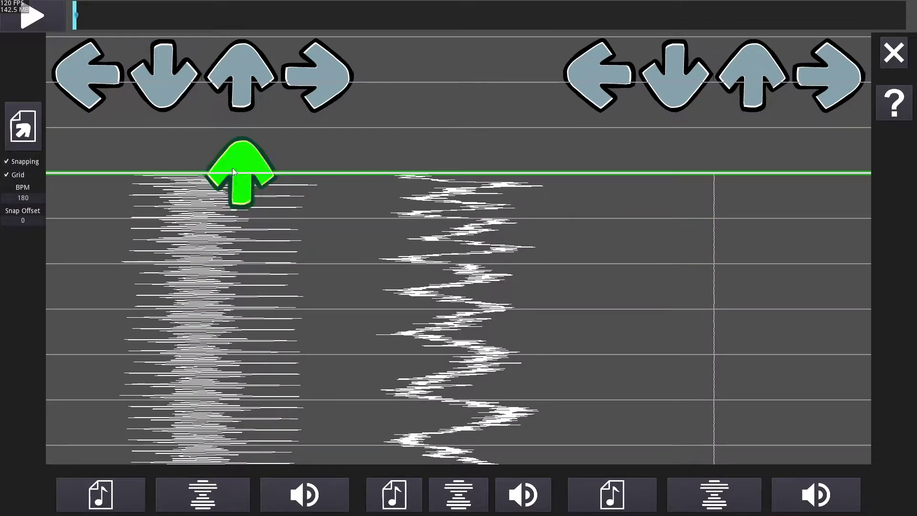
Step: Remove the green up note from the first beat of the left note track
{"action": "scroll", "coordinate": [447, 252], "scroll_direction": "up", "scroll_amount": 1}
{"action": "scroll", "coordinate": [447, 252], "scroll_direction": "down", "scroll_amount": 2}
{"action": "scroll", "coordinate": [446, 253], "scroll_direction": "down", "scroll_amount": 2}
{"action": "scroll", "coordinate": [334, 286], "scroll_direction": "down", "scroll_amount": 1}
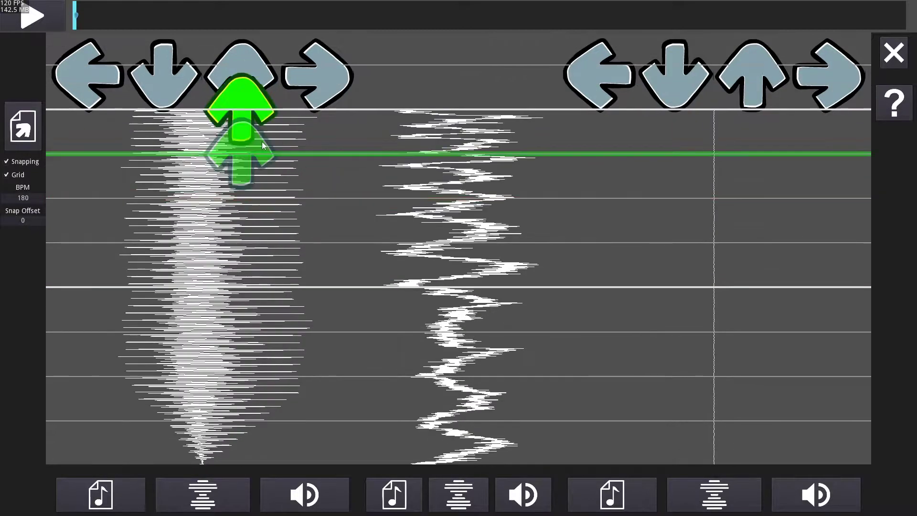
{"action": "right_click", "coordinate": [254, 118]}
Step: Try placing a red right-arrow note in the left note track and turn off snapping for free placement
{"action": "left_click", "coordinate": [307, 165]}
{"action": "left_click", "coordinate": [310, 160]}
{"action": "left_click", "coordinate": [7, 161]}
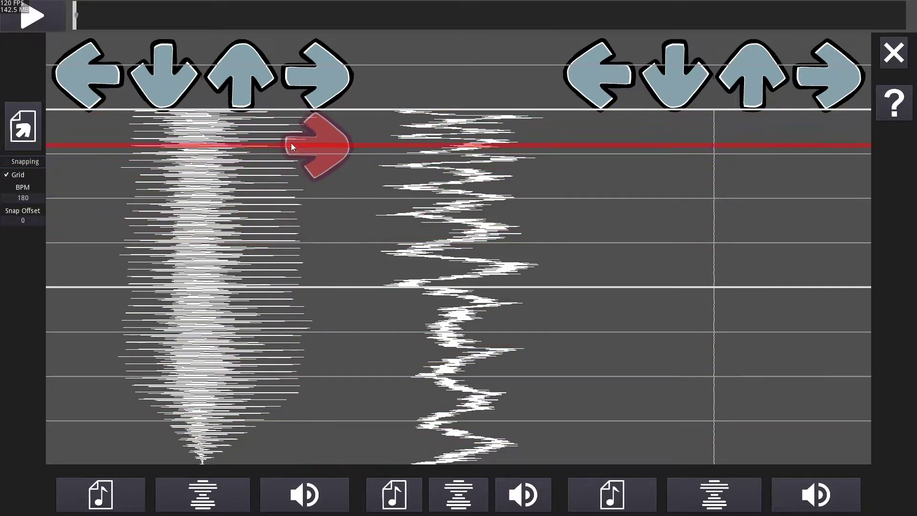
{"action": "scroll", "coordinate": [246, 96], "scroll_direction": "down", "scroll_amount": 2}
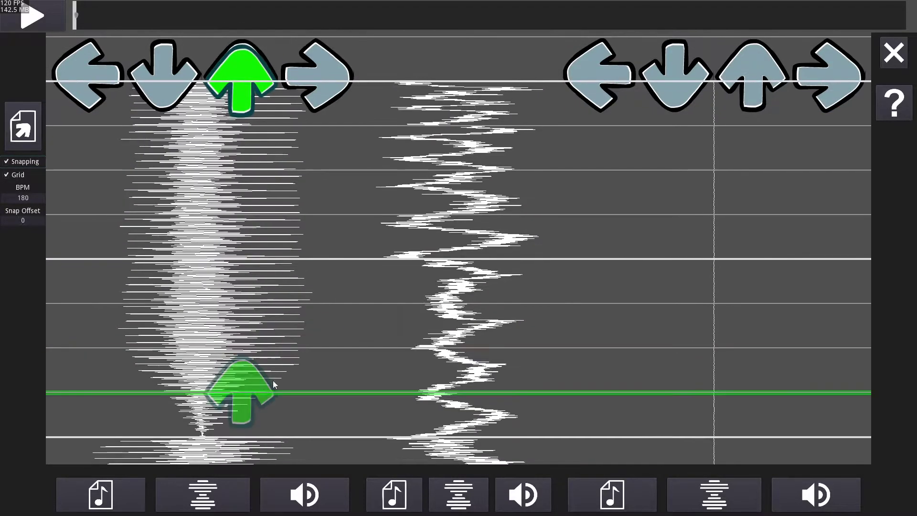
Step: Extend the green up note on the left track's first beat into a hold note about seven grid lines long
{"action": "scroll", "coordinate": [476, 291], "scroll_direction": "down", "scroll_amount": 4}
{"action": "scroll", "coordinate": [478, 287], "scroll_direction": "up", "scroll_amount": 3}
{"action": "right_click", "coordinate": [251, 206]}
{"action": "right_click", "coordinate": [242, 348]}
{"action": "right_click", "coordinate": [247, 407]}
{"action": "scroll", "coordinate": [462, 291], "scroll_direction": "down", "scroll_amount": 3}
{"action": "scroll", "coordinate": [271, 297], "scroll_direction": "down", "scroll_amount": 2}
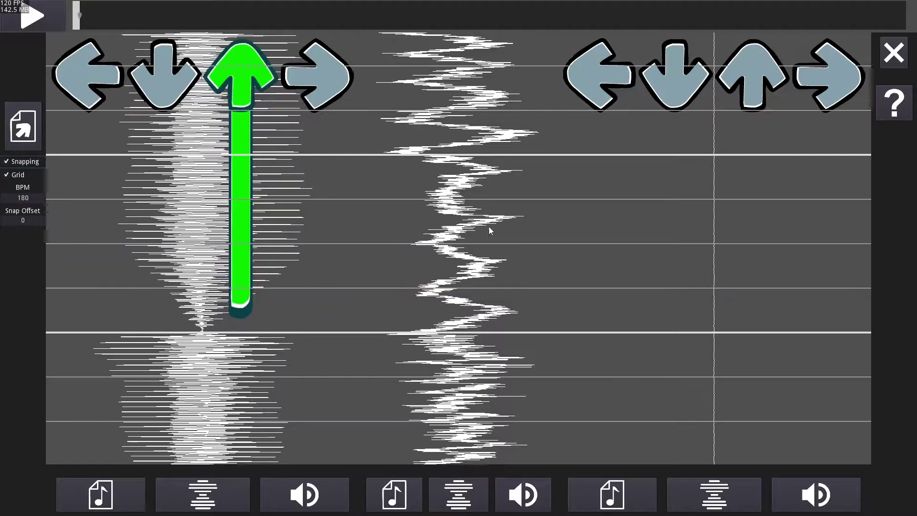
Step: Place a red right note just after the hold note and a blue down note at a further waveform onset on the left track
{"action": "scroll", "coordinate": [488, 251], "scroll_direction": "up", "scroll_amount": 2}
{"action": "scroll", "coordinate": [418, 207], "scroll_direction": "up", "scroll_amount": 2}
{"action": "scroll", "coordinate": [437, 210], "scroll_direction": "down", "scroll_amount": 5}
{"action": "scroll", "coordinate": [438, 198], "scroll_direction": "down", "scroll_amount": 6}
{"action": "scroll", "coordinate": [431, 221], "scroll_direction": "down", "scroll_amount": 2}
{"action": "scroll", "coordinate": [463, 266], "scroll_direction": "down", "scroll_amount": 2}
{"action": "scroll", "coordinate": [321, 230], "scroll_direction": "down", "scroll_amount": 1}
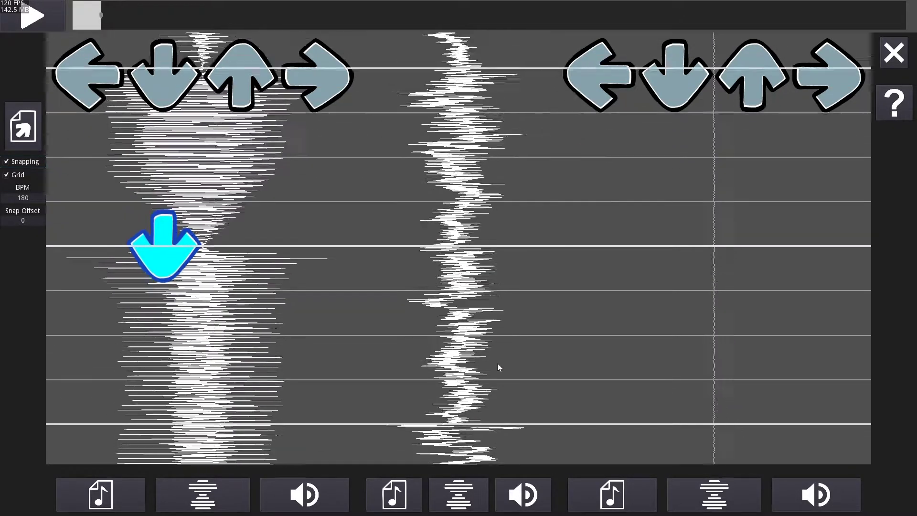
Step: Place a red right note and a green up note on the following waveform onsets of the left track
{"action": "scroll", "coordinate": [480, 233], "scroll_direction": "up", "scroll_amount": 6}
{"action": "scroll", "coordinate": [462, 185], "scroll_direction": "down", "scroll_amount": 20}
{"action": "scroll", "coordinate": [468, 215], "scroll_direction": "down", "scroll_amount": 10}
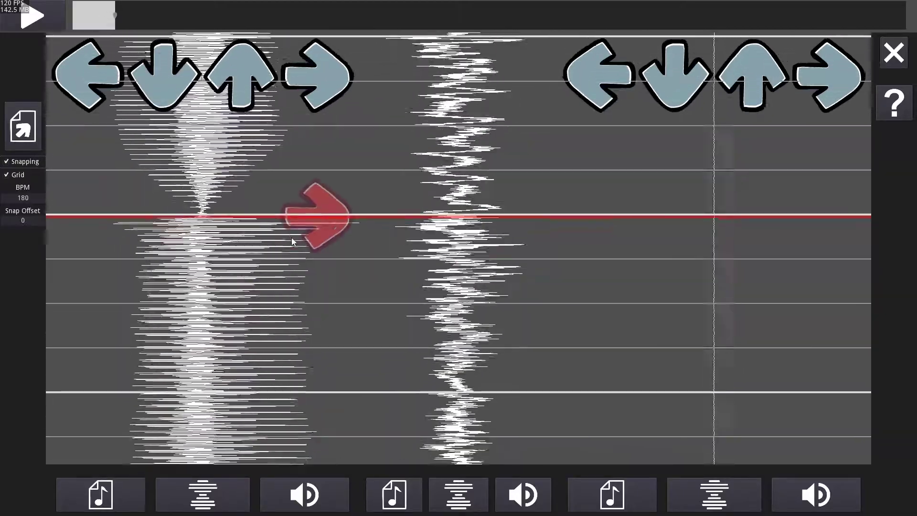
{"action": "scroll", "coordinate": [476, 250], "scroll_direction": "down", "scroll_amount": 8}
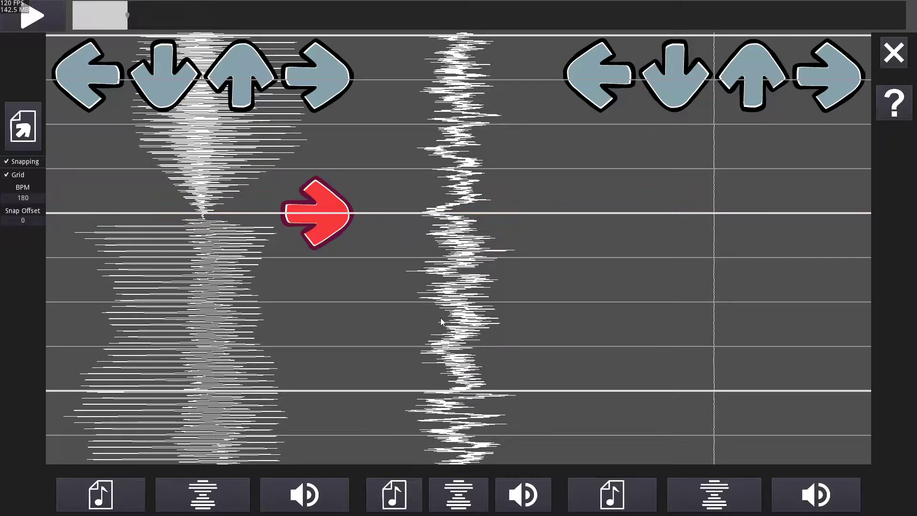
{"action": "scroll", "coordinate": [443, 317], "scroll_direction": "down", "scroll_amount": 5}
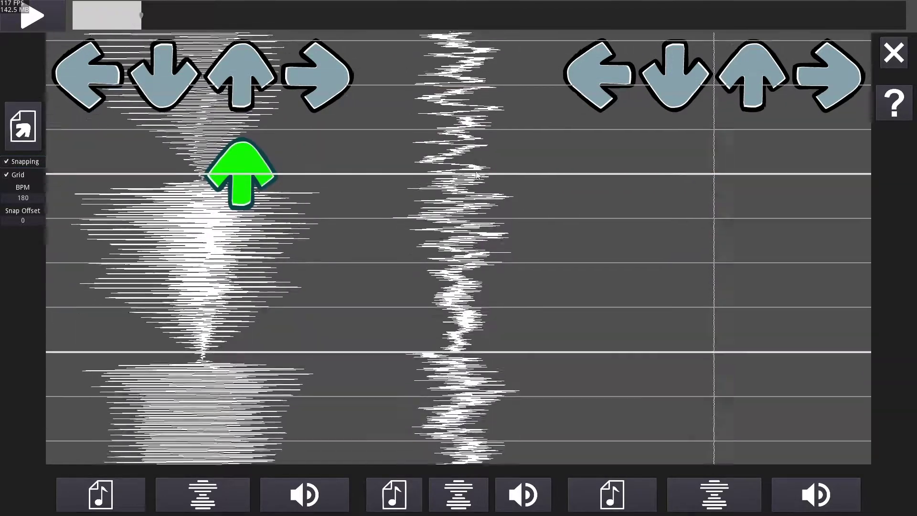
Step: Chart matching notes on both tracks near the end of the song, including right notes and long green up hold notes
{"action": "scroll", "coordinate": [164, 245], "scroll_direction": "down", "scroll_amount": 3}
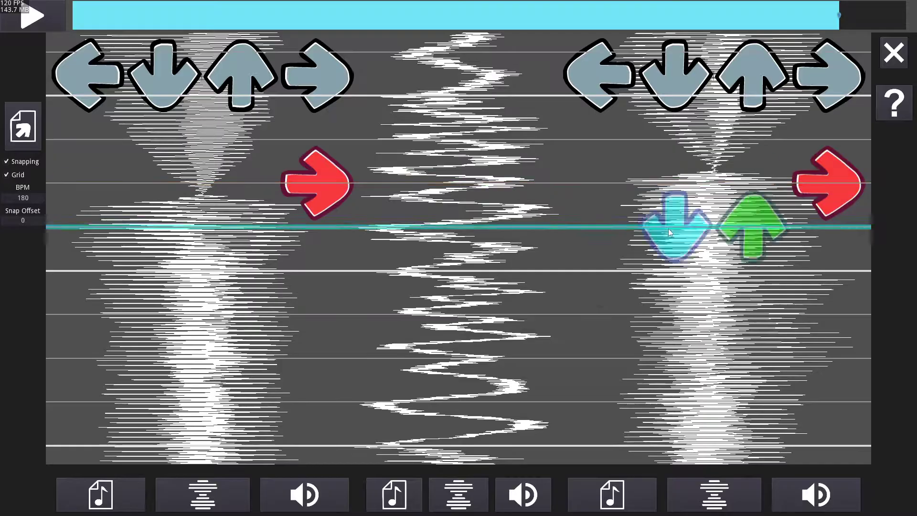
{"action": "scroll", "coordinate": [463, 236], "scroll_direction": "down", "scroll_amount": 6}
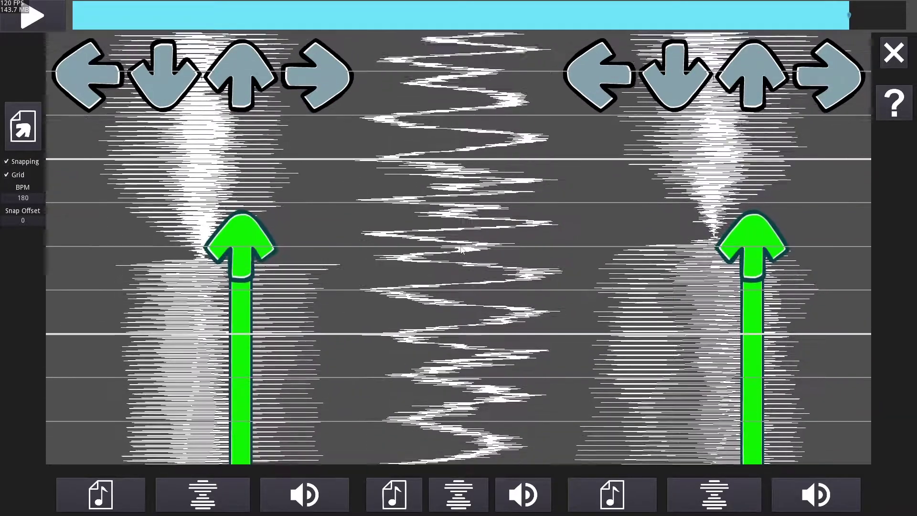
{"action": "scroll", "coordinate": [463, 237], "scroll_direction": "down", "scroll_amount": 8}
{"action": "scroll", "coordinate": [463, 236], "scroll_direction": "up", "scroll_amount": 3}
Step: Jump back to the start of the song, play it and look over the charted notes up to the end
{"action": "left_click", "coordinate": [84, 18]}
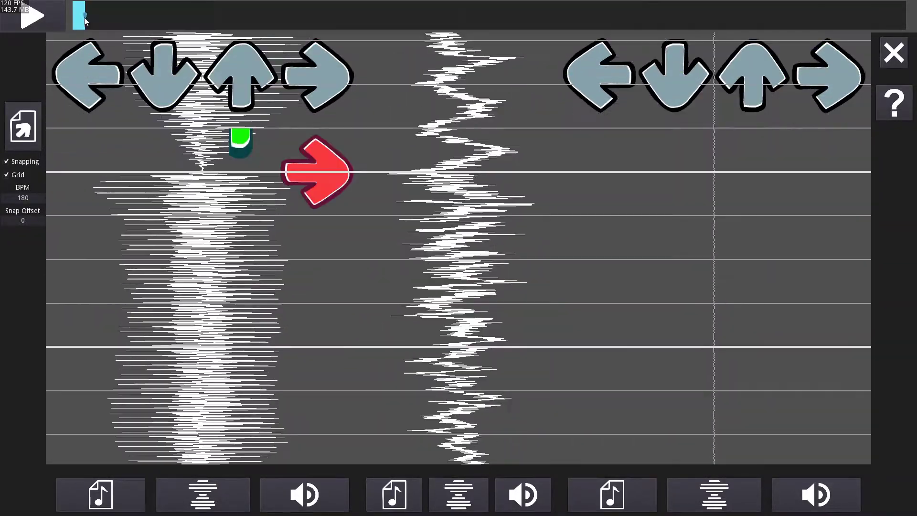
{"action": "key", "text": "space"}
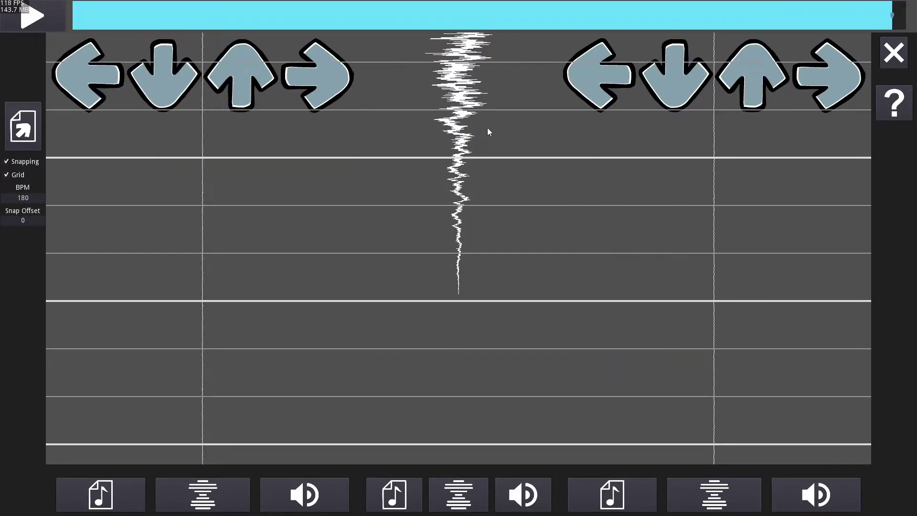
{"action": "scroll", "coordinate": [474, 153], "scroll_direction": "up", "scroll_amount": 4}
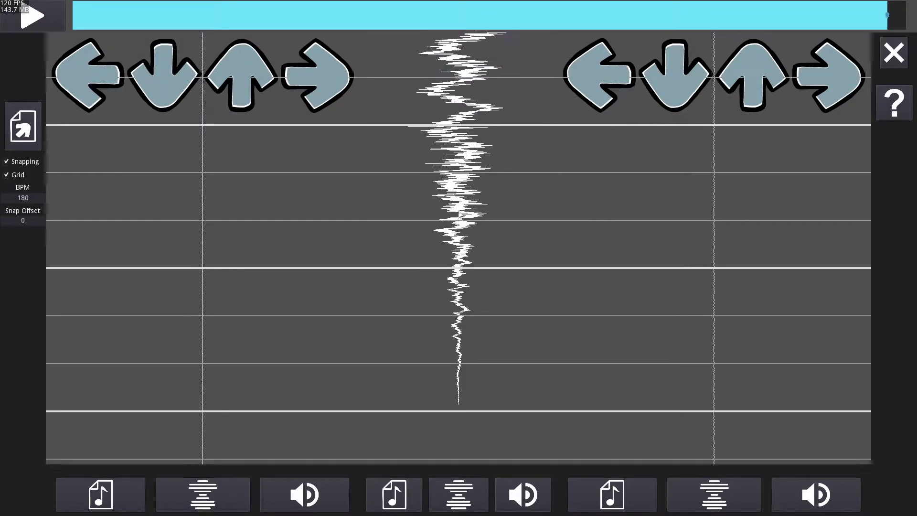
{"action": "scroll", "coordinate": [452, 229], "scroll_direction": "up", "scroll_amount": 8}
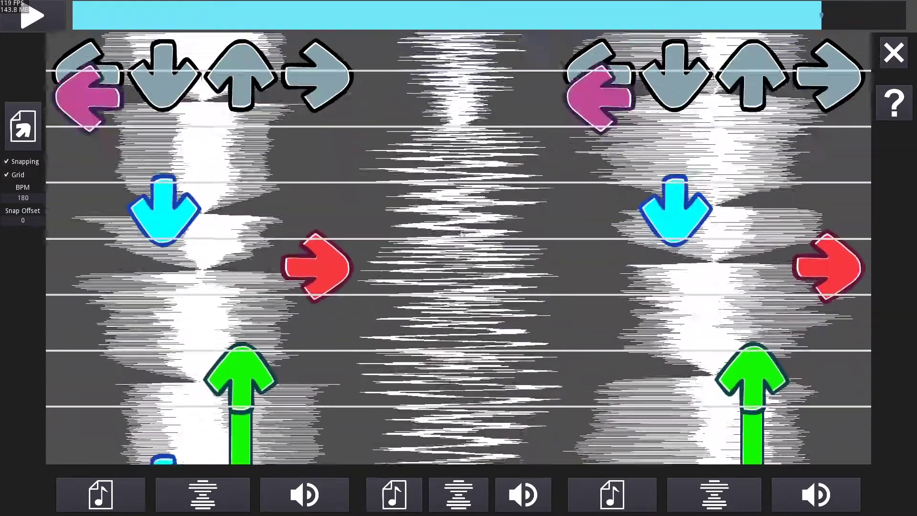
{"action": "scroll", "coordinate": [462, 215], "scroll_direction": "up", "scroll_amount": 10}
Step: Go to the chart data screen and browse for a JSON file in the rythm games/fnfmods folder on drive E
{"action": "key", "text": "Escape"}
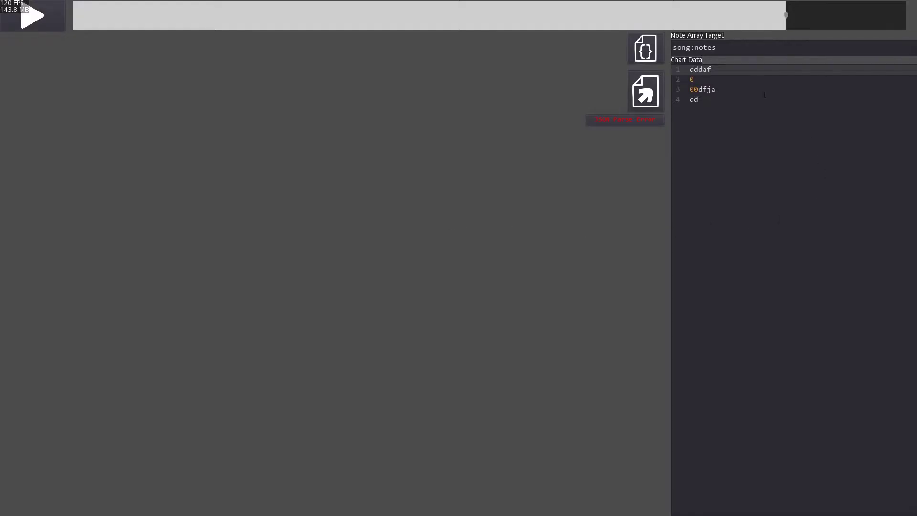
{"action": "left_click", "coordinate": [644, 50]}
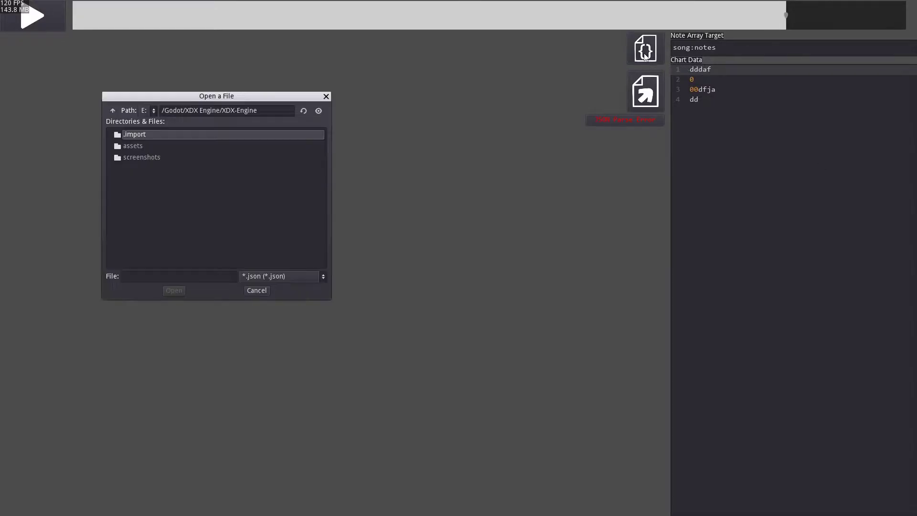
{"action": "left_click", "coordinate": [261, 111]}
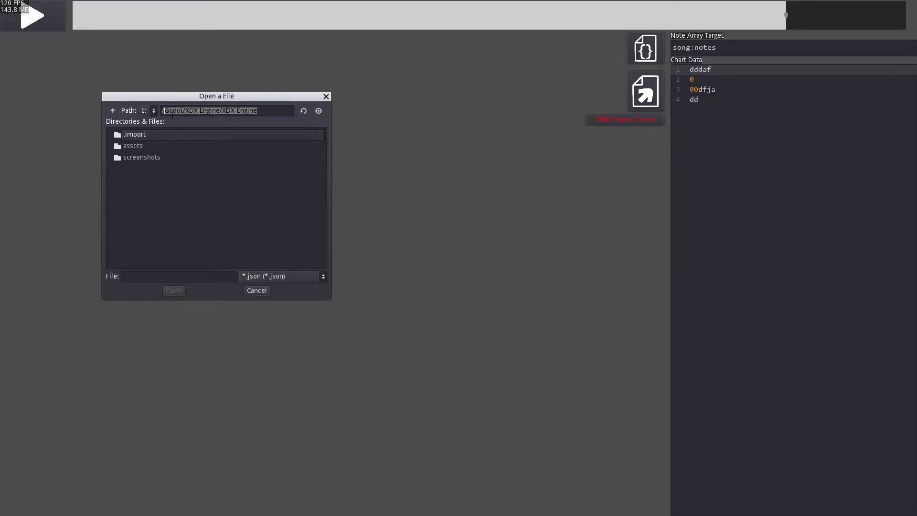
{"action": "type", "text": "rythm games"}
{"action": "key", "text": "Return"}
{"action": "left_click", "coordinate": [137, 147]}
{"action": "double_click", "coordinate": [136, 147]}
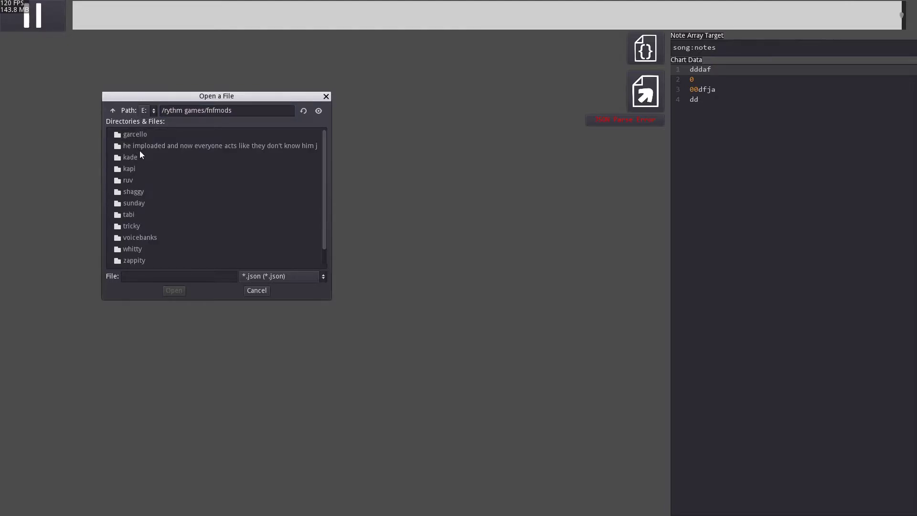
Step: Load milf-hard - Copy.json from the song's folder inside the whitty mod's assets/data as the chart data
{"action": "double_click", "coordinate": [140, 248]}
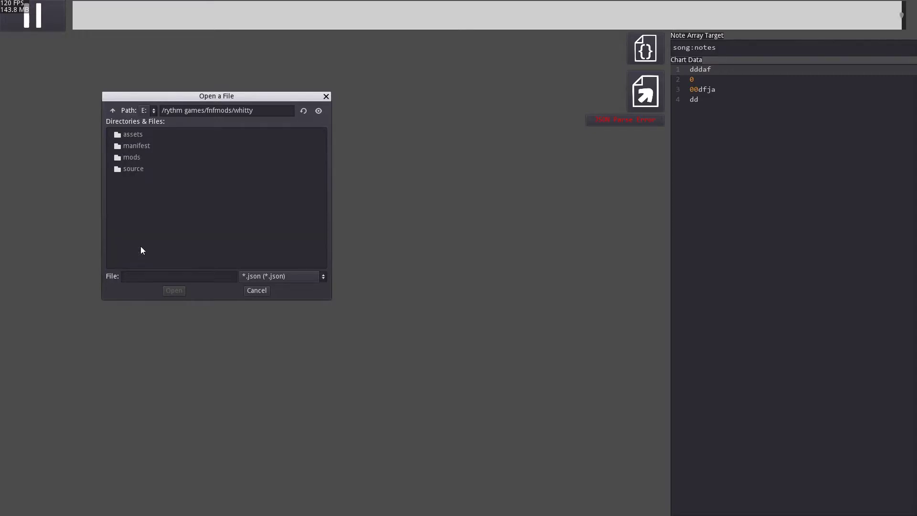
{"action": "double_click", "coordinate": [141, 136]}
{"action": "double_click", "coordinate": [142, 148]}
{"action": "scroll", "coordinate": [148, 191], "scroll_direction": "down", "scroll_amount": 5}
{"action": "double_click", "coordinate": [136, 146]}
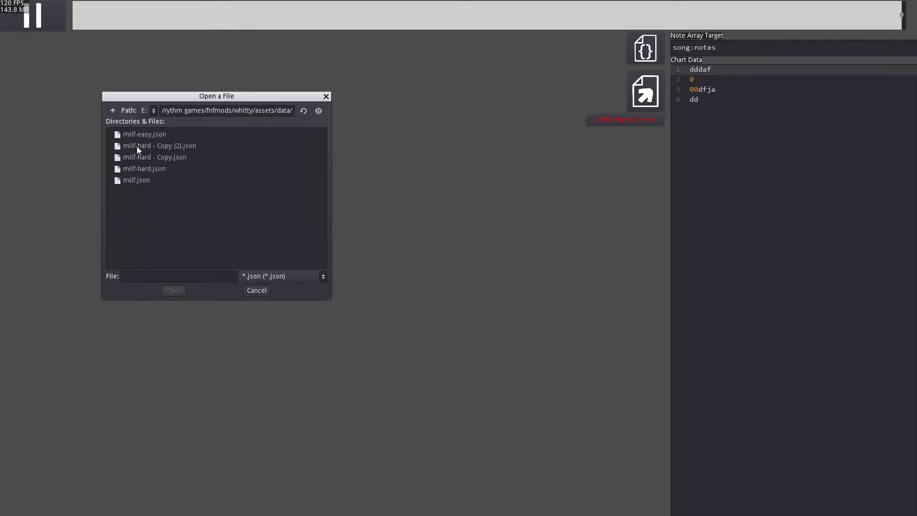
{"action": "left_click", "coordinate": [173, 157]}
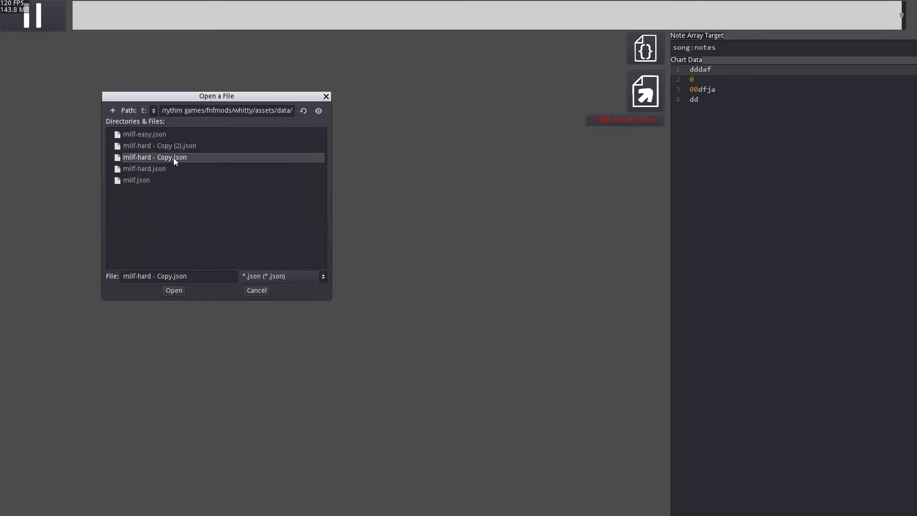
{"action": "left_click", "coordinate": [175, 291]}
Step: Review the chart data, reduce its notes array to the "NOTES WILL GO HERE" placeholder and confirm song:notes as the note array target
{"action": "scroll", "coordinate": [775, 170], "scroll_direction": "down", "scroll_amount": 3}
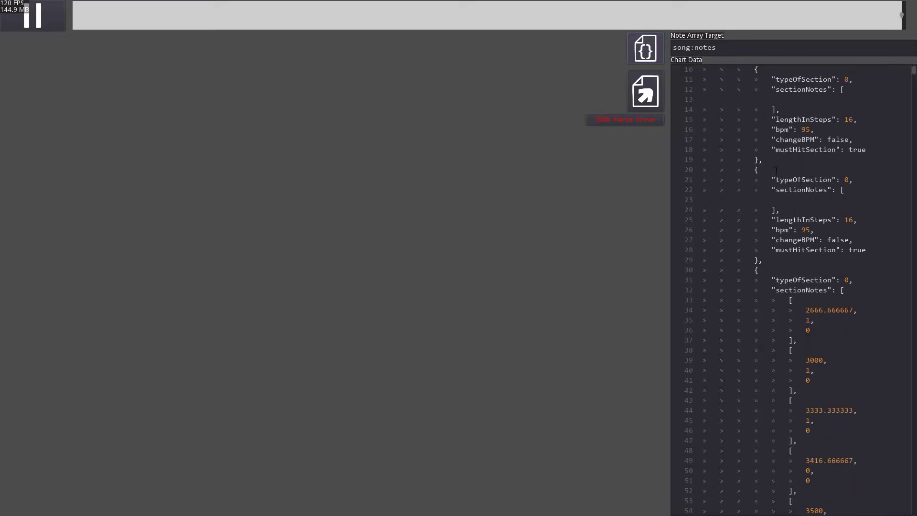
{"action": "left_click_drag", "start_coordinate": [914, 75], "coordinate": [914, 131]}
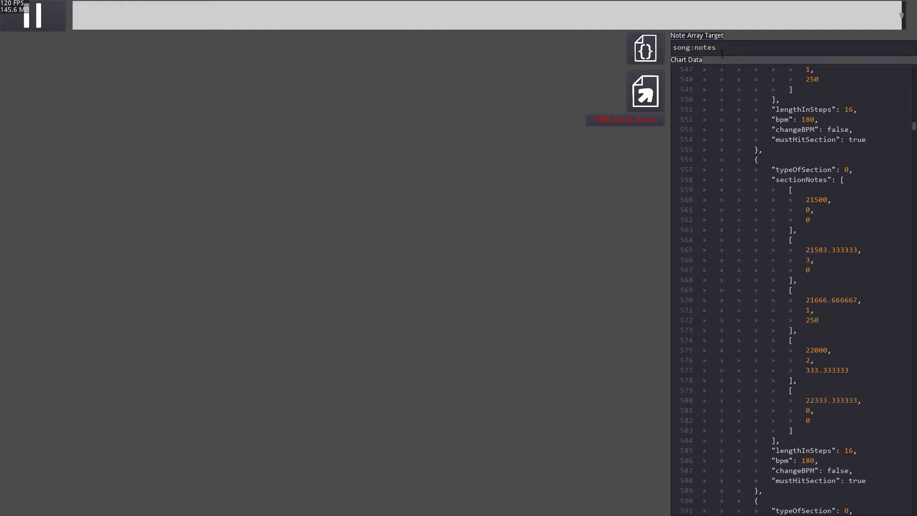
{"action": "key", "text": "Return"}
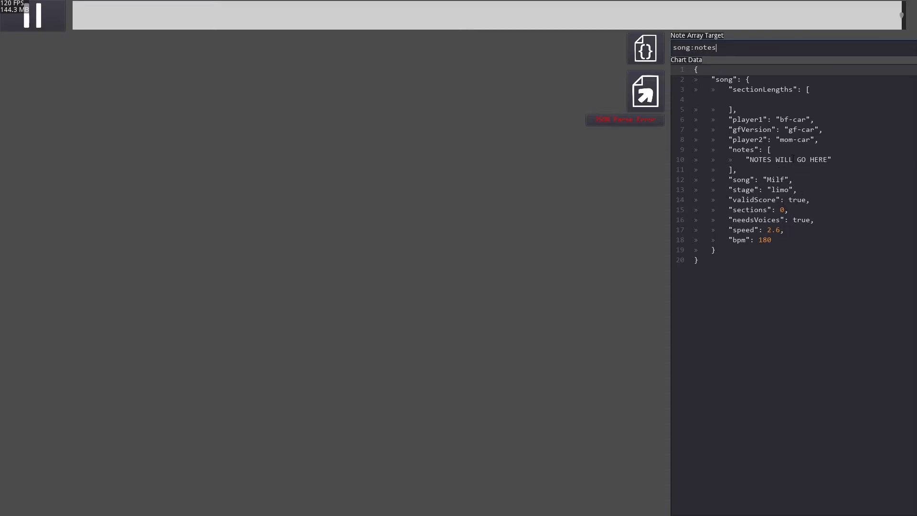
{"action": "left_click", "coordinate": [768, 101]}
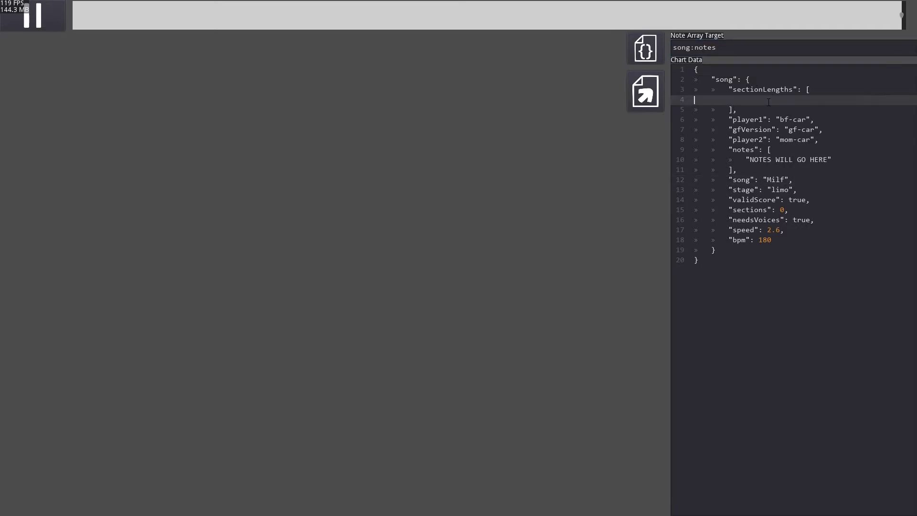
Step: Export the chart over milf-hard.json in the whitty mod's song data folder
{"action": "left_click", "coordinate": [646, 91]}
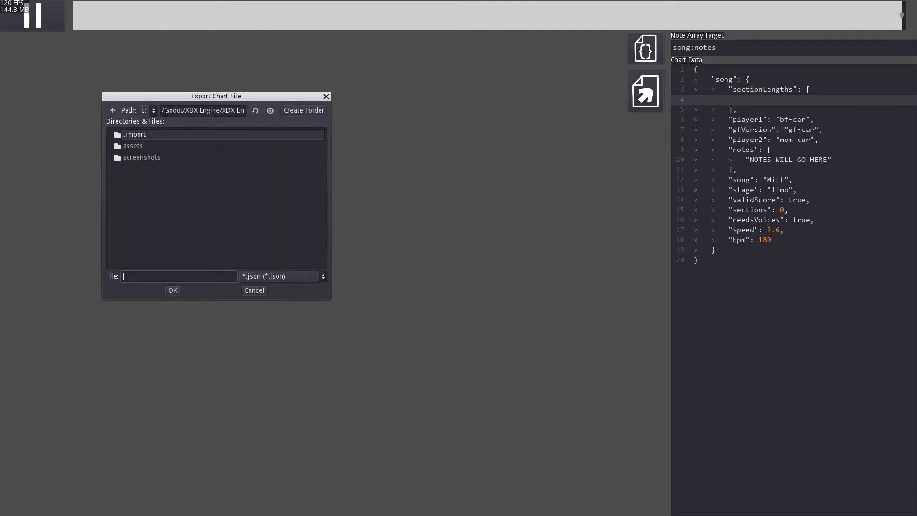
{"action": "left_click", "coordinate": [155, 168]}
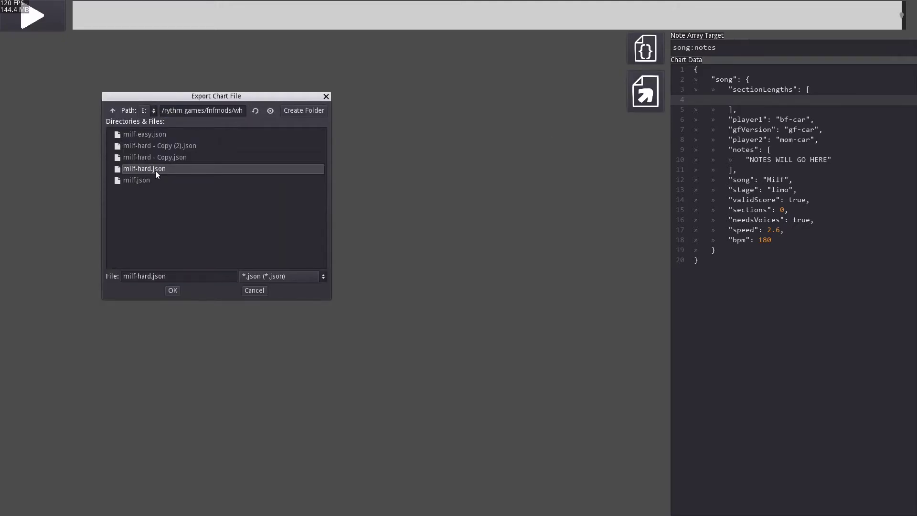
{"action": "left_click", "coordinate": [173, 289]}
{"action": "left_click", "coordinate": [439, 268]}
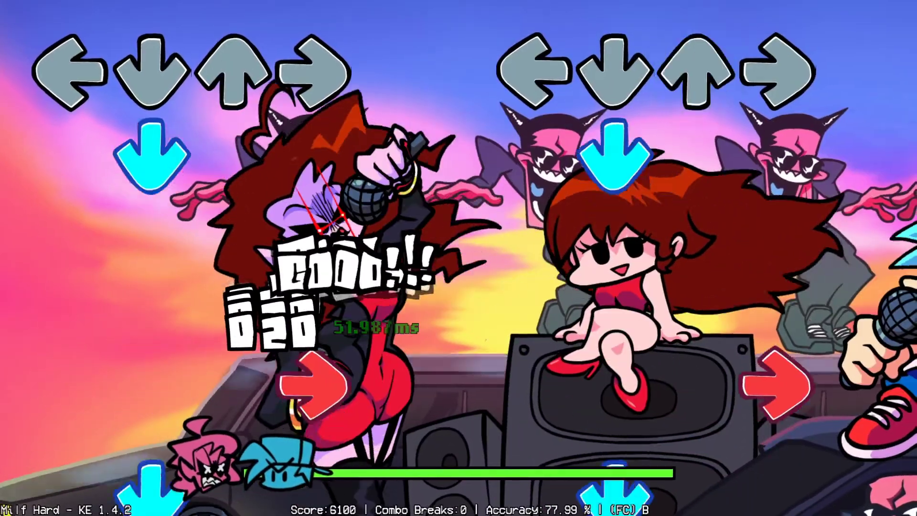
{"action": "key", "text": "Down"}
{"action": "key", "text": "Right"}
{"action": "key", "text": "Down"}
{"action": "key", "text": "Right"}
{"action": "key", "text": "Left"}
{"action": "key", "text": "Right"}
{"action": "key", "text": "Left"}
{"action": "key", "text": "Down"}
{"action": "key", "text": "Up"}
{"action": "key", "text": "Left"}
{"action": "key", "text": "Down"}
{"action": "key", "text": "Up"}
{"action": "key", "text": "Right"}
{"action": "key", "text": "Left"}
{"action": "key", "text": "Up"}
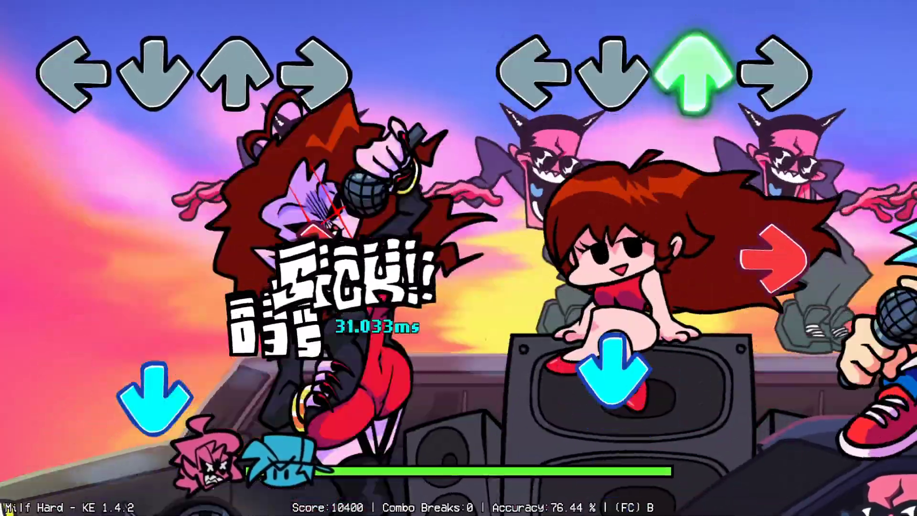
{"action": "key", "text": "Right"}
{"action": "key", "text": "Down"}
{"action": "key", "text": "Right"}
{"action": "key", "text": "Left"}
{"action": "key", "text": "Down"}
{"action": "key", "text": "Up"}
{"action": "key", "text": "Right"}
{"action": "key", "text": "Down"}
{"action": "key", "text": "Left"}
{"action": "key", "text": "Up"}
{"action": "key", "text": "Down"}
{"action": "key", "text": "Right"}
{"action": "key", "text": "Up"}
{"action": "key", "text": "Down"}
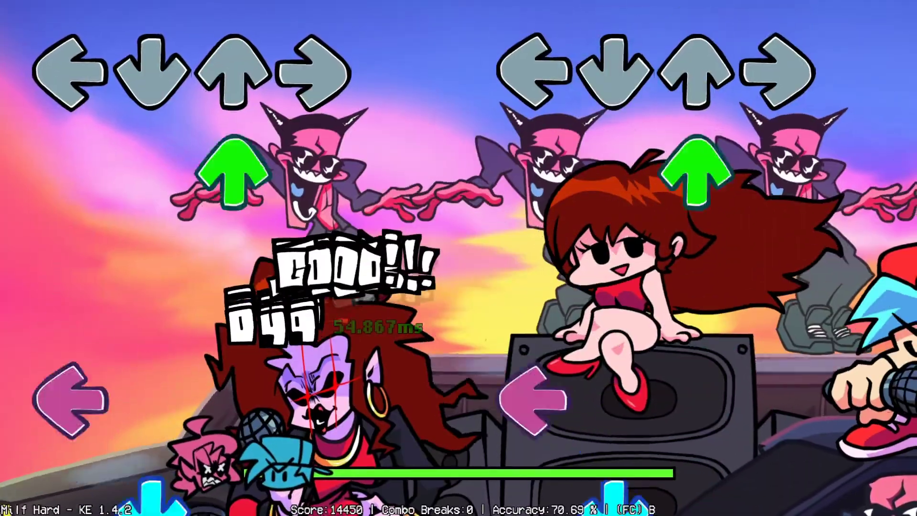
{"action": "key", "text": "Up"}
{"action": "key", "text": "Left"}
{"action": "key", "text": "Down"}
{"action": "key", "text": "Right"}
{"action": "key", "text": "Up"}
{"action": "key", "text": "Down"}
{"action": "key", "text": "Down"}
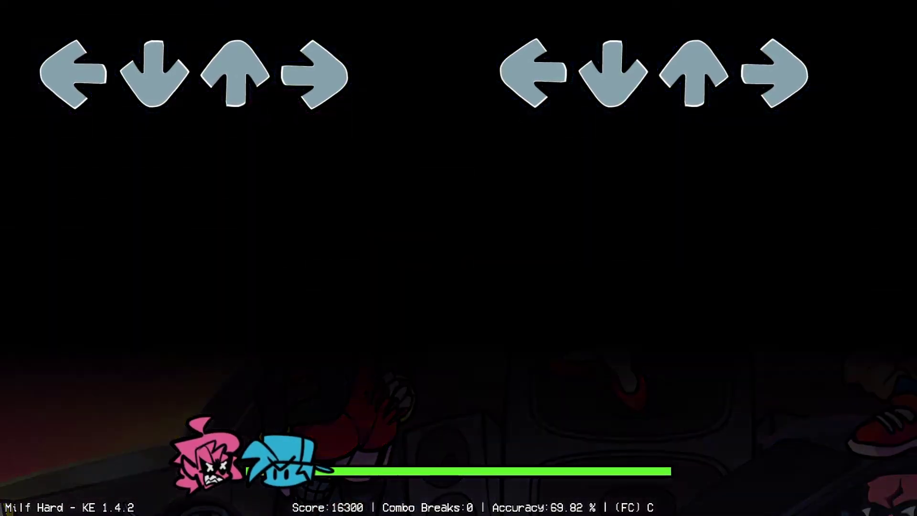